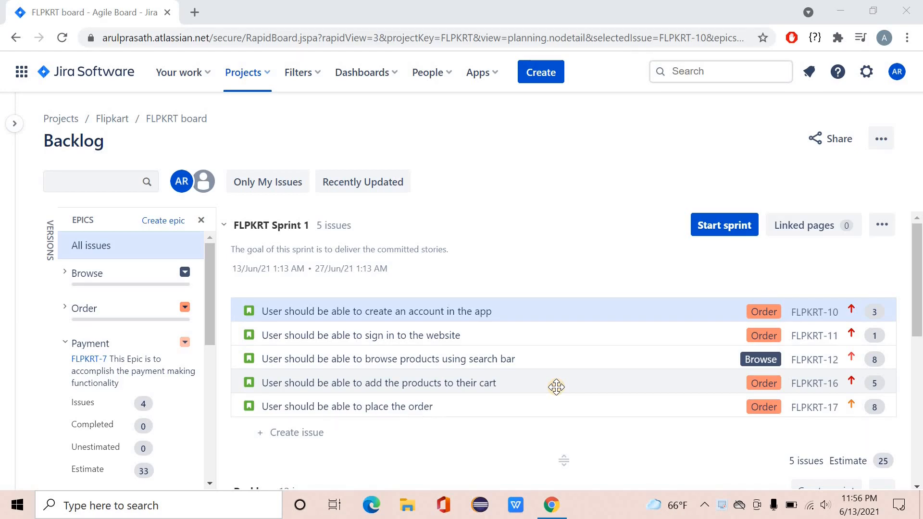
# Open the story FLPKRT-10 from the sprint backlog in a separate tab and start a subtask for it.
pyautogui.keyDown('ctrl'); pyautogui.click(816, 311); pyautogui.keyUp('ctrl')
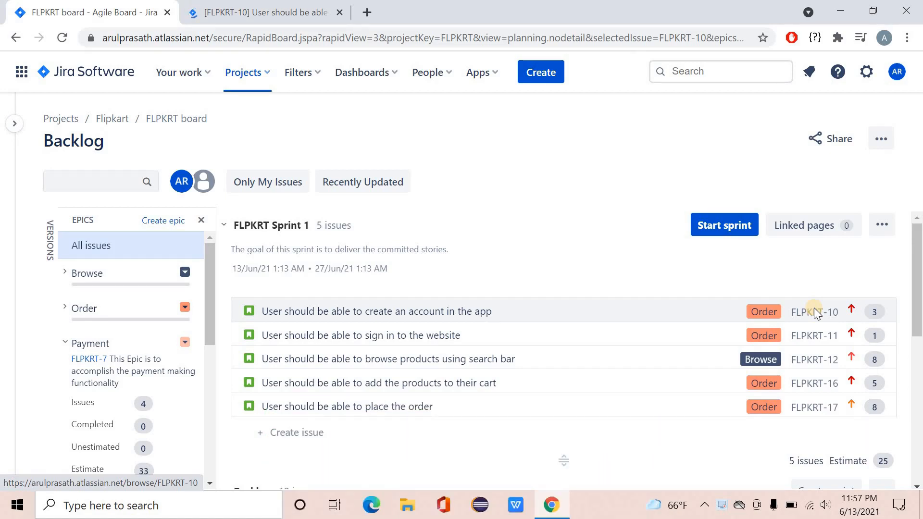
pyautogui.click(500, 297)
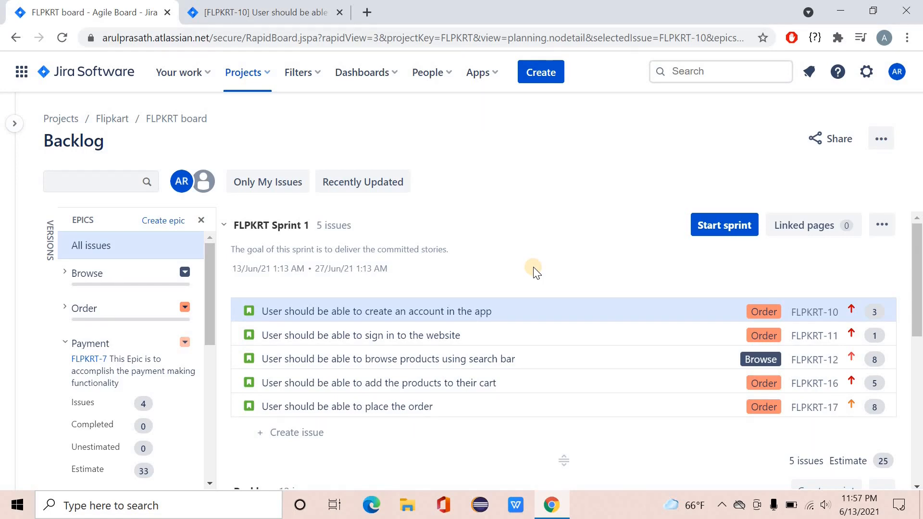
pyautogui.click(265, 13)
pyautogui.hotkey('ctrl', '+')
pyautogui.hotkey('ctrl', '+')
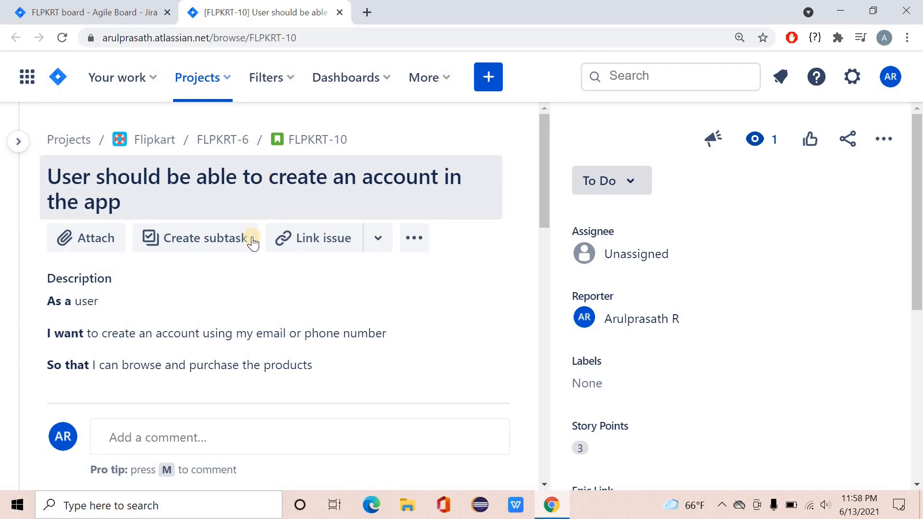
pyautogui.click(229, 242)
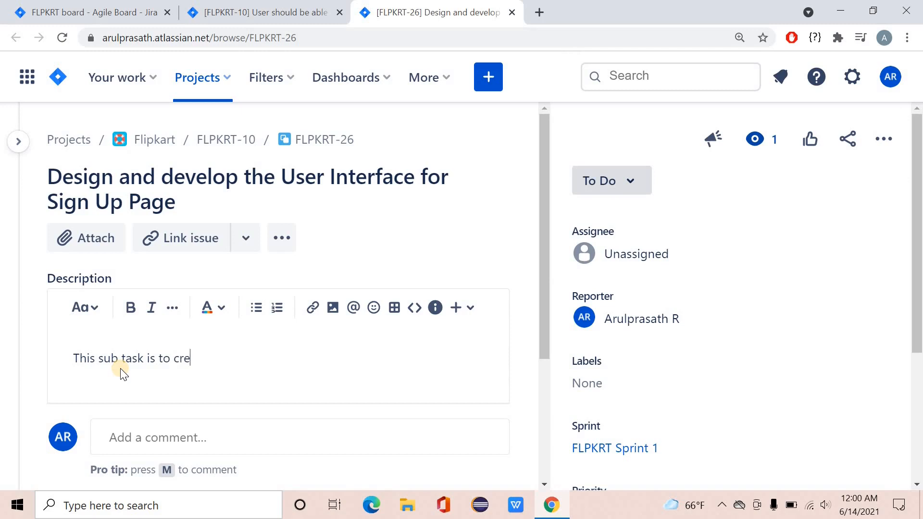
# Complete the description of subtask FLPKRT-26 as "This sub task is to design the sign up page.".
pyautogui.press('BackSpace')
pyautogui.press('BackSpace')
pyautogui.press('BackSpace')
pyautogui.write('design teh')
pyautogui.press('BackSpace')
pyautogui.press('BackSpace')
pyautogui.write('he sign')
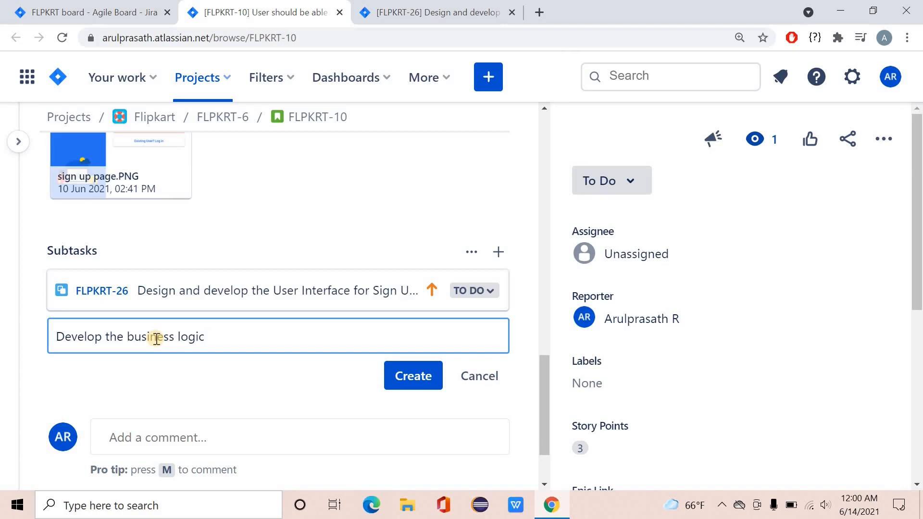
# Add the subtasks "Develop the business logic for account creation" and "Unit test the sign up code" to FLPKRT-10.
pyautogui.write('for account creation')
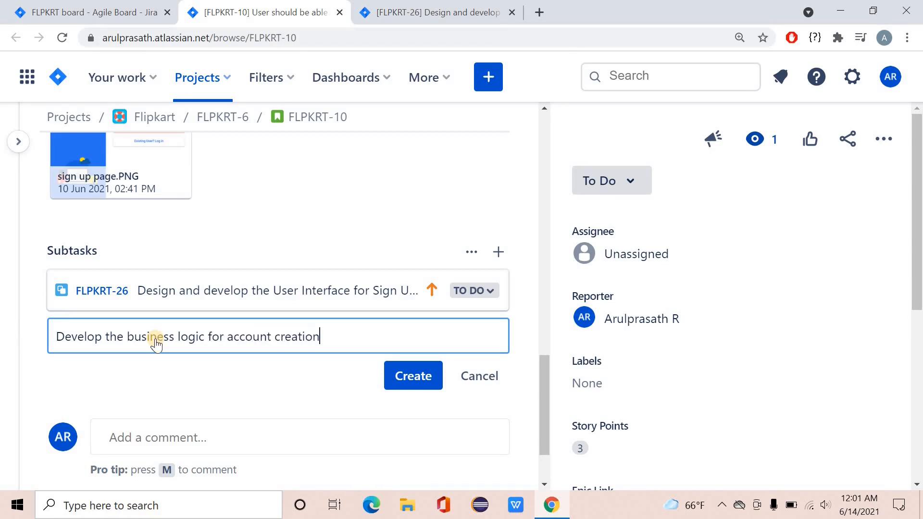
pyautogui.press('Return')
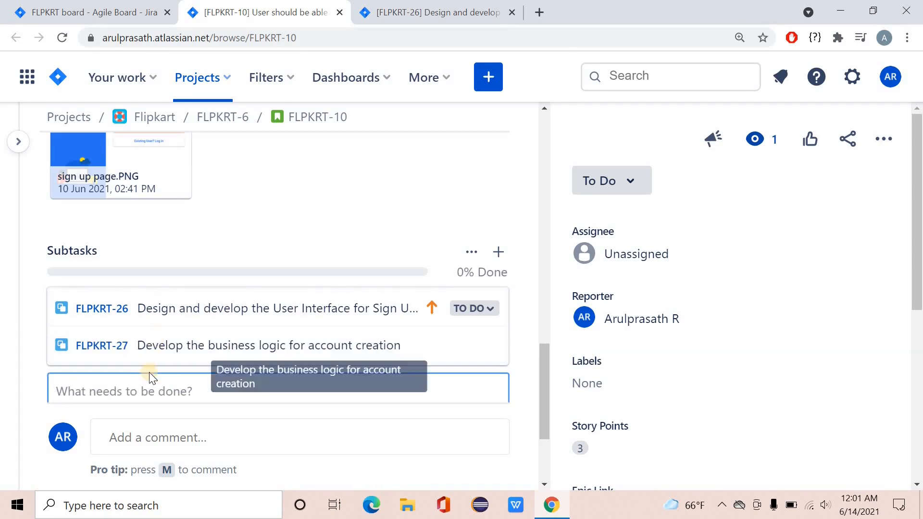
pyautogui.write('Unit test the ')
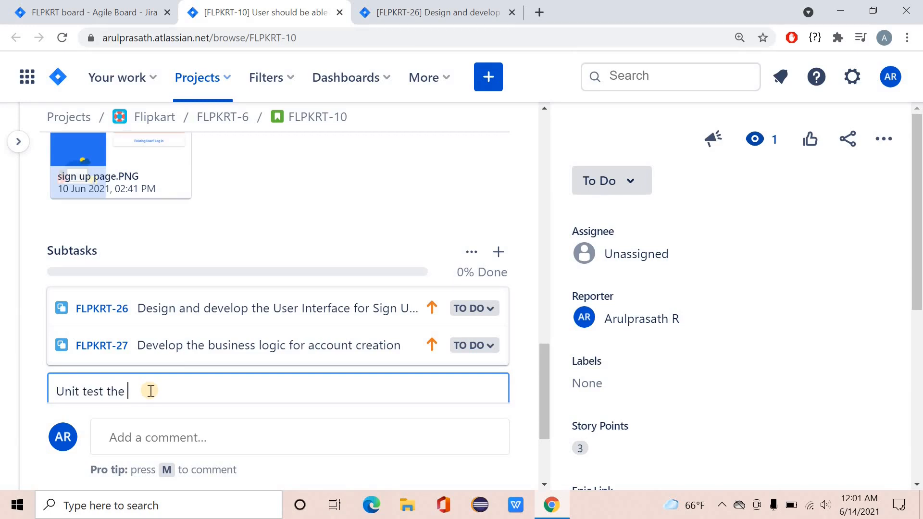
pyautogui.write('signup c')
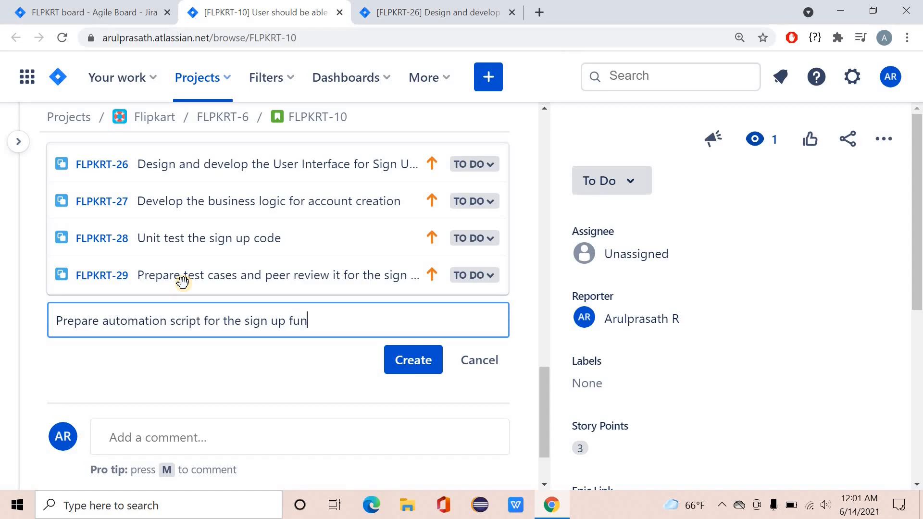
# Add the subtask "Prepare automation script for the sign up functionality" to FLPKRT-10.
pyautogui.write('ctionality')
pyautogui.press('Return')
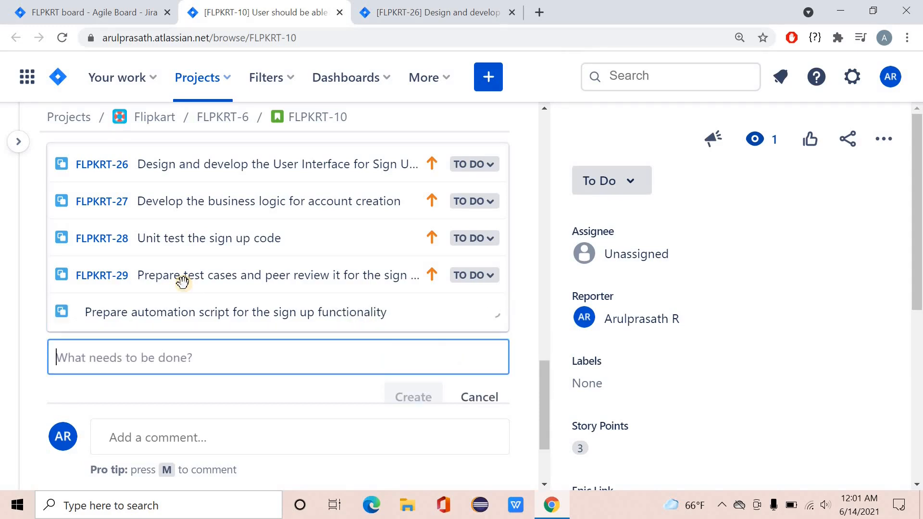
# Add the subtask "Execute the test cases against the sign up module" to FLPKRT-10.
pyautogui.write('Execute teh')
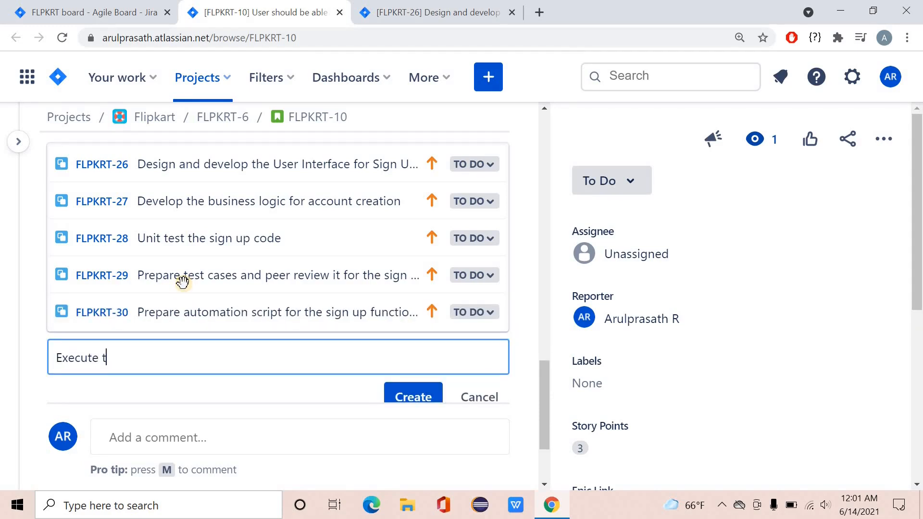
pyautogui.press('BackSpace')
pyautogui.press('BackSpace')
pyautogui.write('he test cases against the sign up')
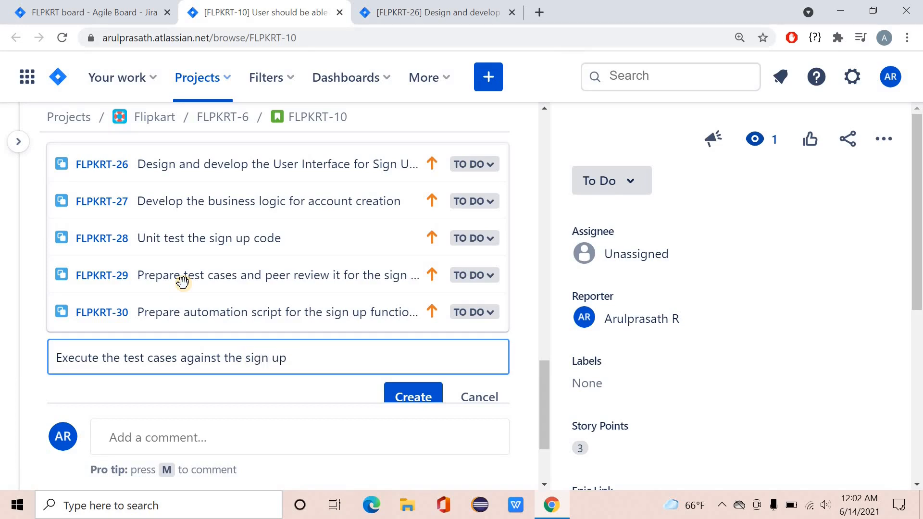
pyautogui.write(' acticvi')
pyautogui.press('BackSpace')
pyautogui.press('BackSpace')
pyautogui.press('BackSpace')
pyautogui.press('BackSpace')
pyautogui.press('BackSpace')
pyautogui.press('BackSpace')
pyautogui.write('module')
pyautogui.press('Return')
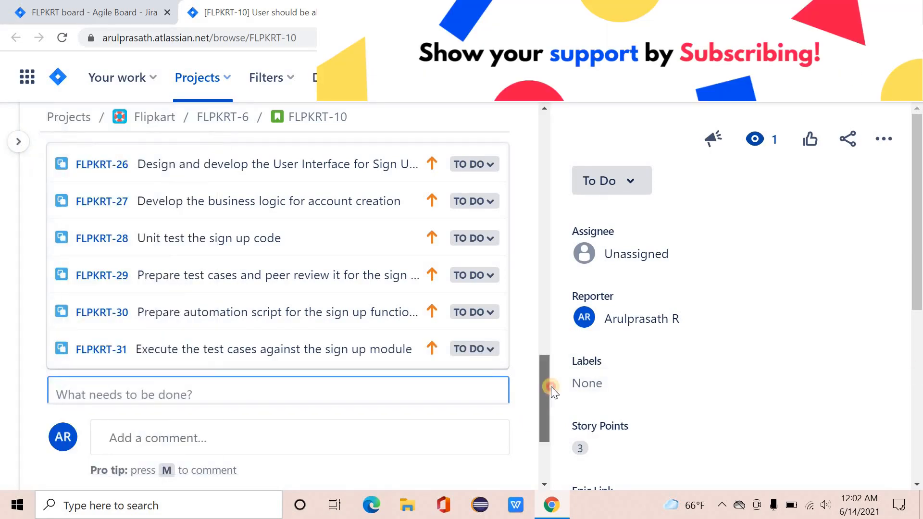
# Review the story's subtasks and open FLPKRT-26, the Sign Up Page user interface subtask.
pyautogui.moveTo(551, 387); pyautogui.dragTo(551, 404)
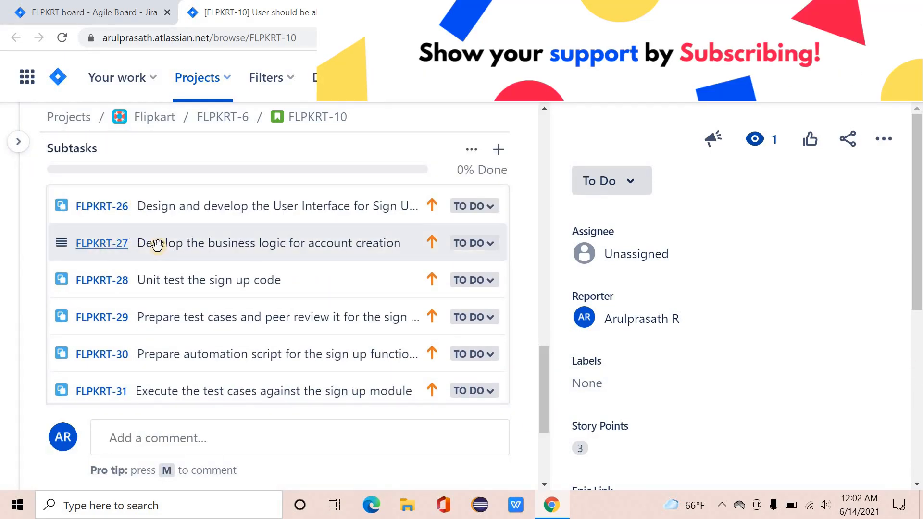
pyautogui.scroll(1, 539, 379)
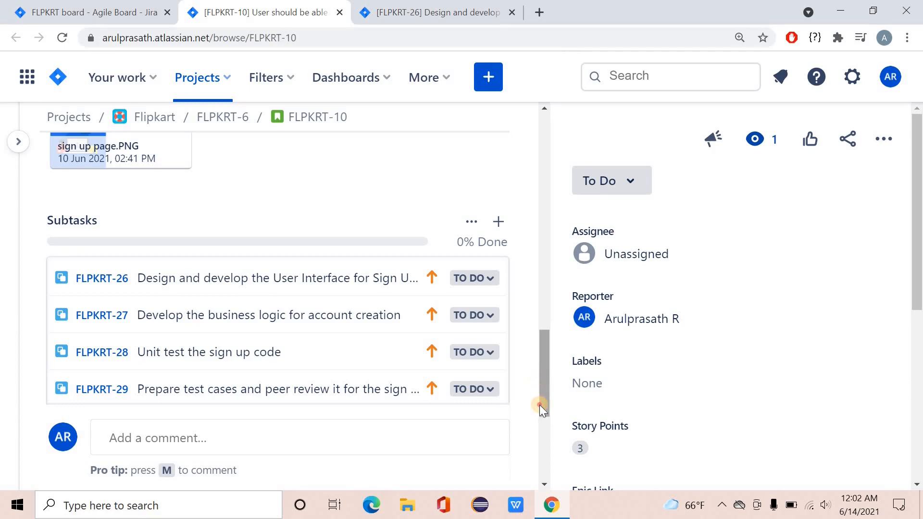
pyautogui.moveTo(540, 405)
pyautogui.mouseDown()
pyautogui.moveTo(541, 415)
pyautogui.moveTo(547, 315)
pyautogui.moveTo(553, 392)
pyautogui.mouseUp()
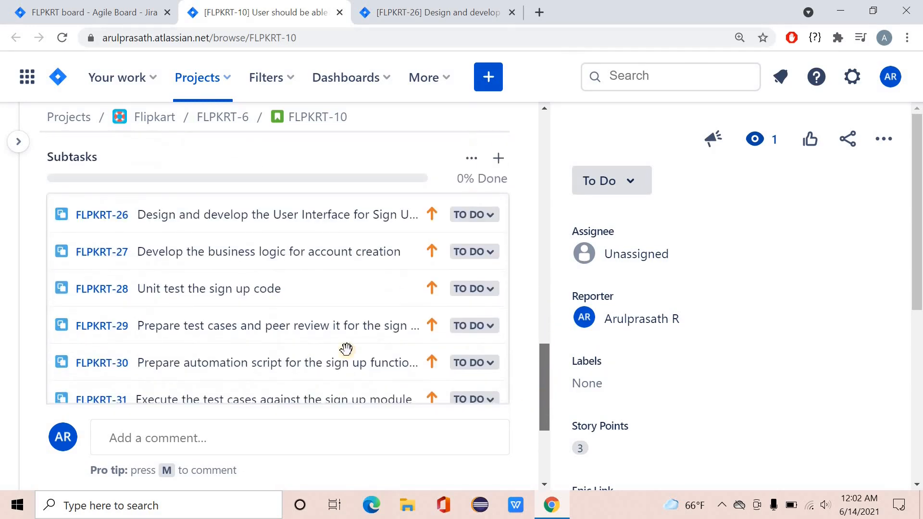
pyautogui.click(197, 224)
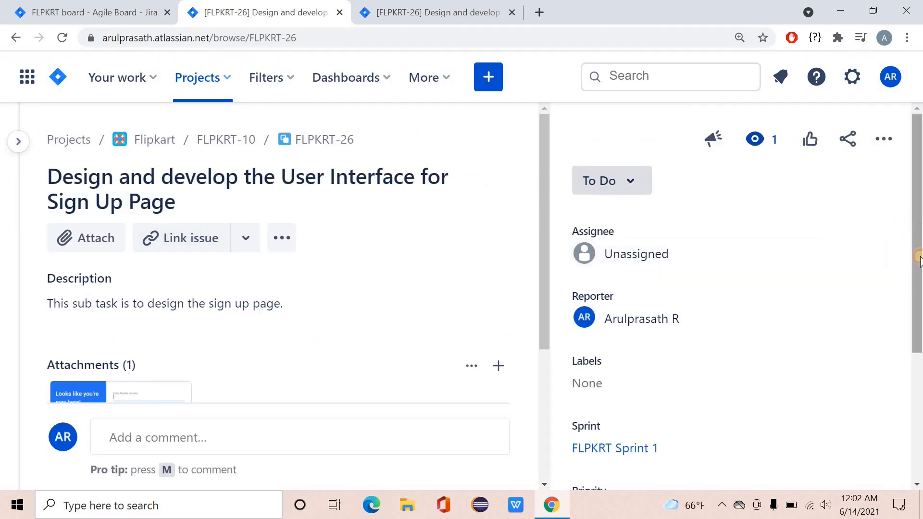
# Expand the subtask's additional fields and request a new component for its Components field.
pyautogui.moveTo(919, 257); pyautogui.dragTo(886, 357)
pyautogui.click(842, 284)
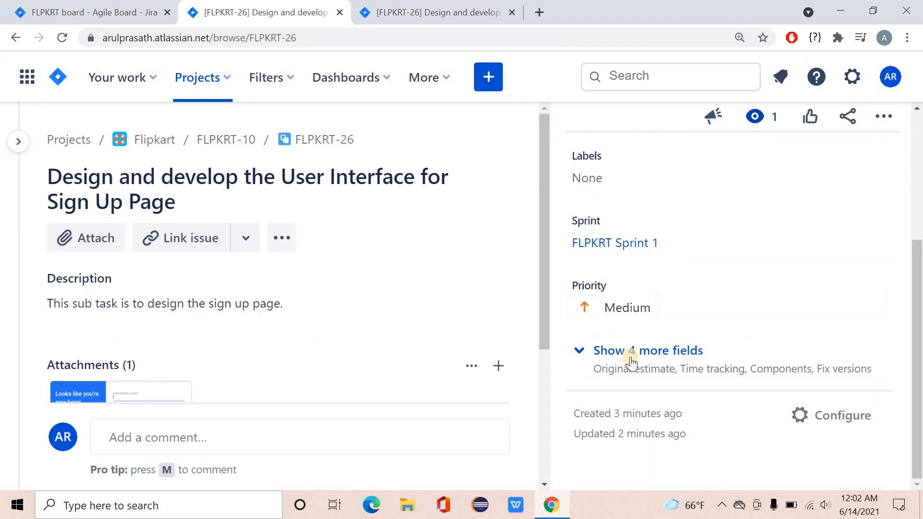
pyautogui.click(631, 361)
pyautogui.scroll(-4, 674, 288)
pyautogui.click(642, 288)
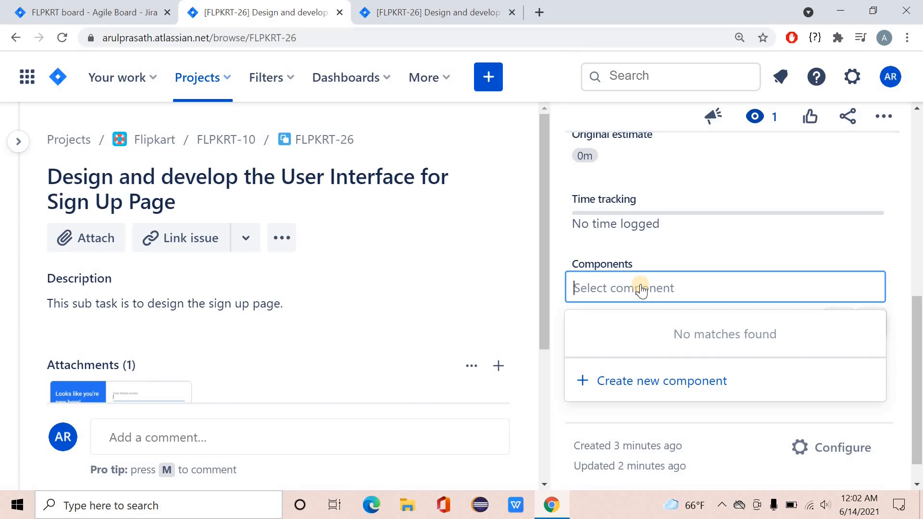
pyautogui.click(668, 382)
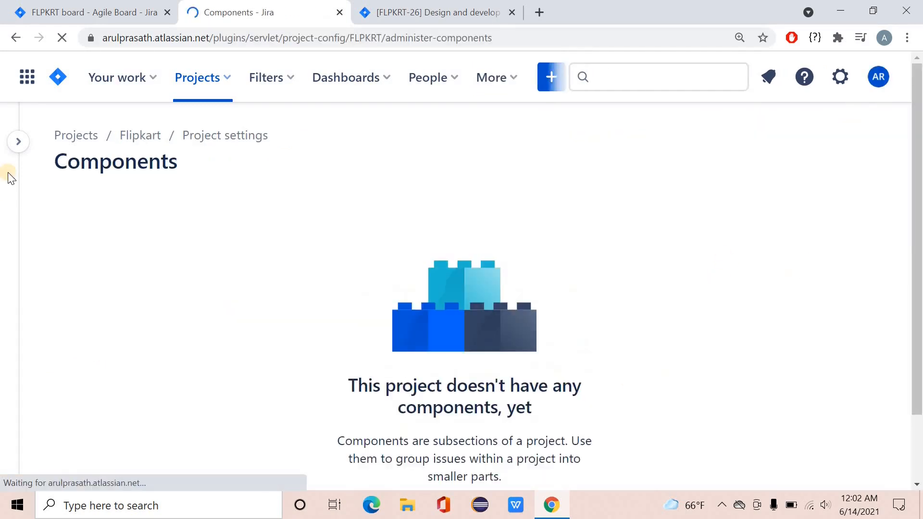
# Return from the project settings to the Flipkart project and open its Components page.
pyautogui.moveTo(77, 249)
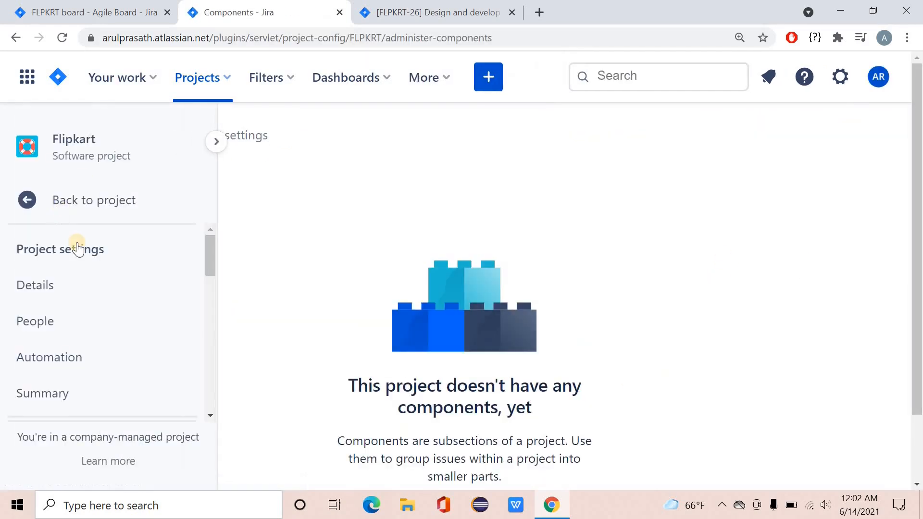
pyautogui.click(72, 210)
pyautogui.scroll(-3, 115, 351)
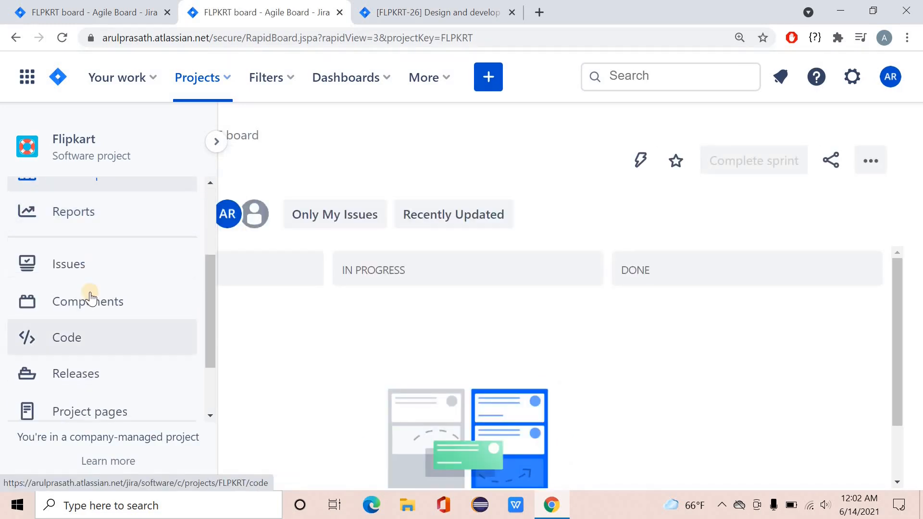
pyautogui.click(94, 307)
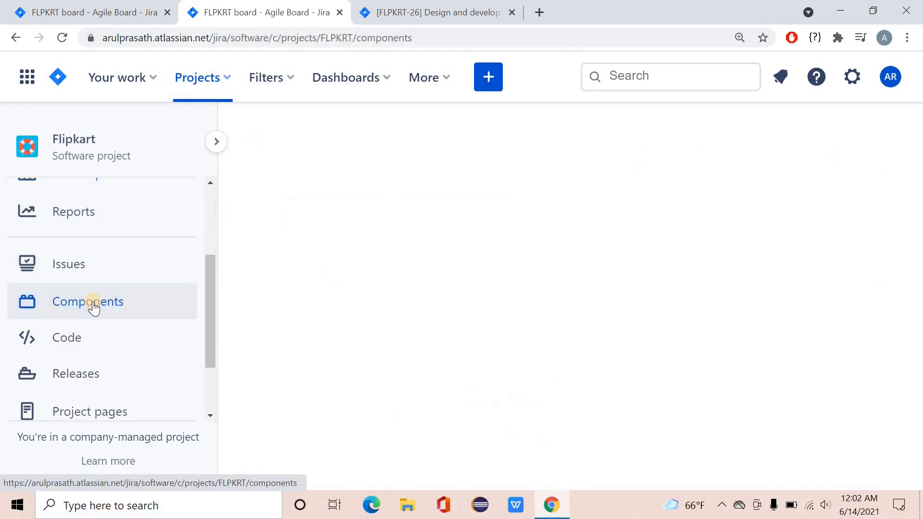
# Create the component "UI Designing" with the description "This team is responsible for designing the UI and developing the front end" and default assignee Project default.
pyautogui.scroll(-1, 681, 281)
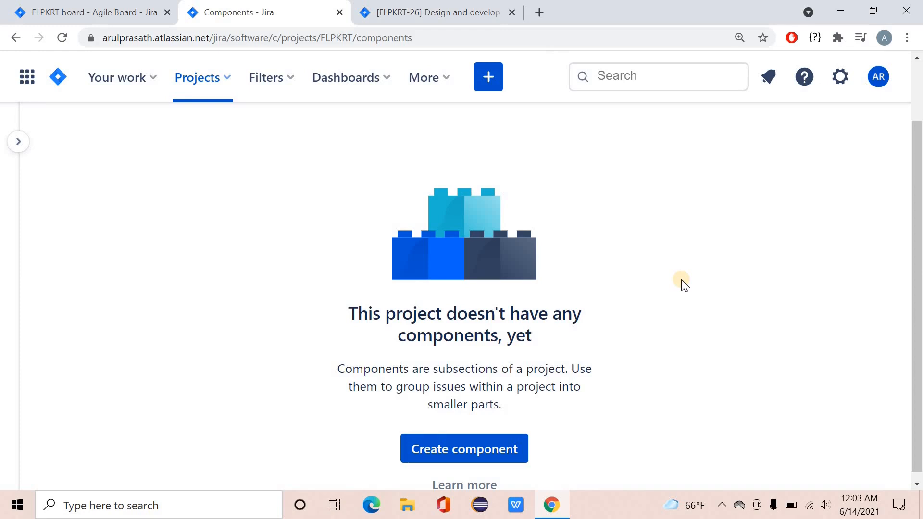
pyautogui.scroll(-1, 642, 319)
pyautogui.moveTo(432, 362); pyautogui.dragTo(629, 373)
pyautogui.click(629, 375)
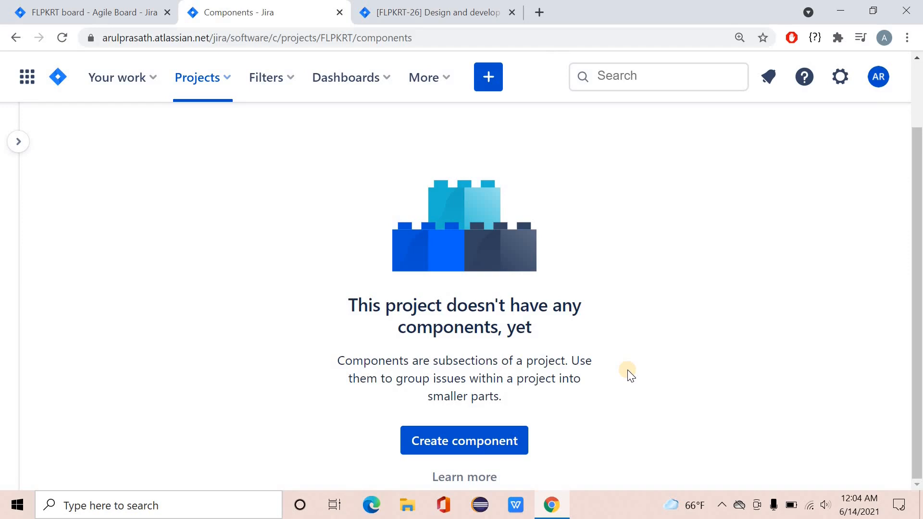
pyautogui.click(507, 441)
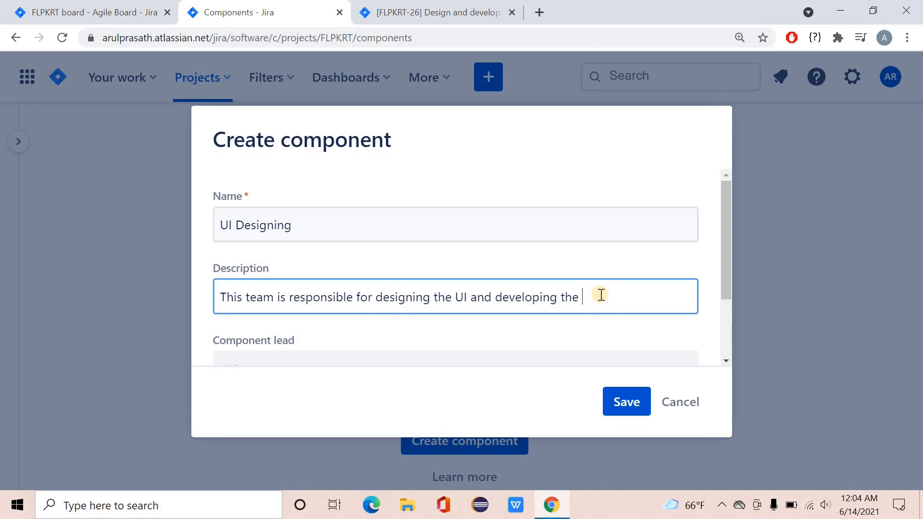
pyautogui.write('front end')
pyautogui.scroll(-2, 453, 289)
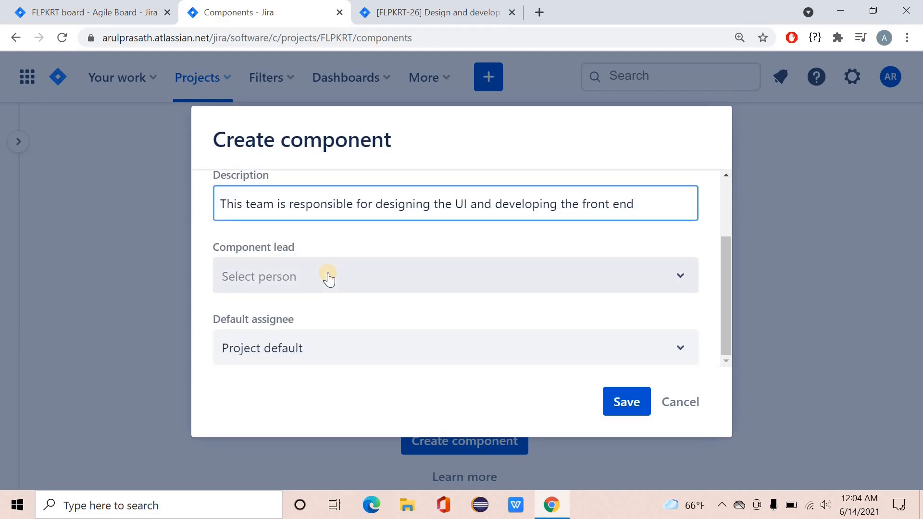
pyautogui.click(336, 348)
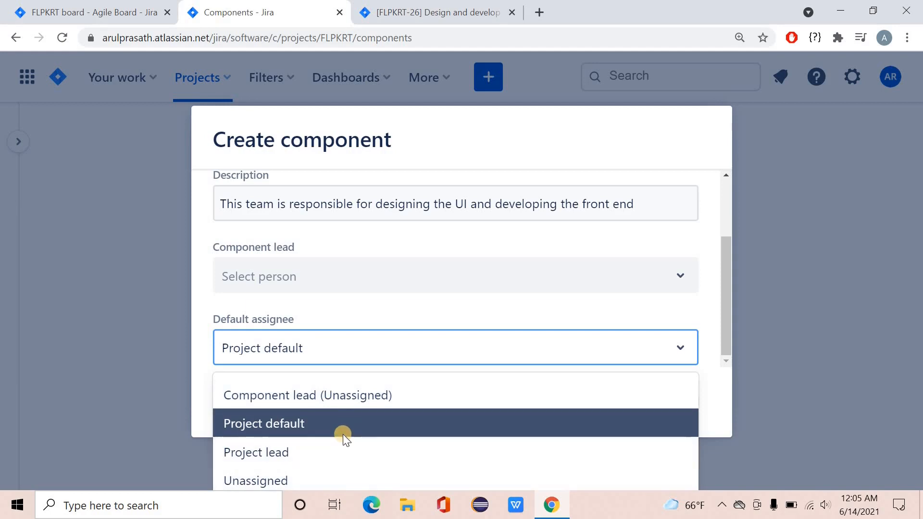
pyautogui.click(507, 313)
pyautogui.click(623, 402)
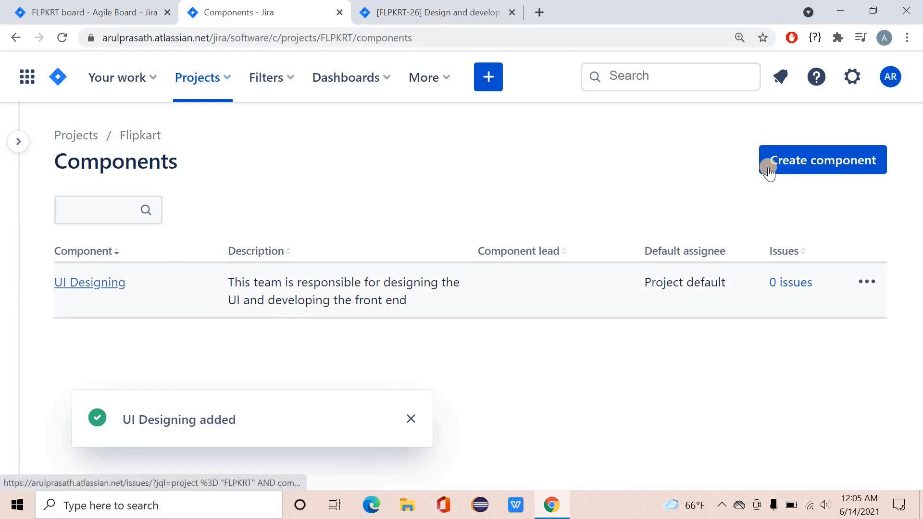
# Start another component in the Flipkart project and name it "Dev Team".
pyautogui.click(790, 168)
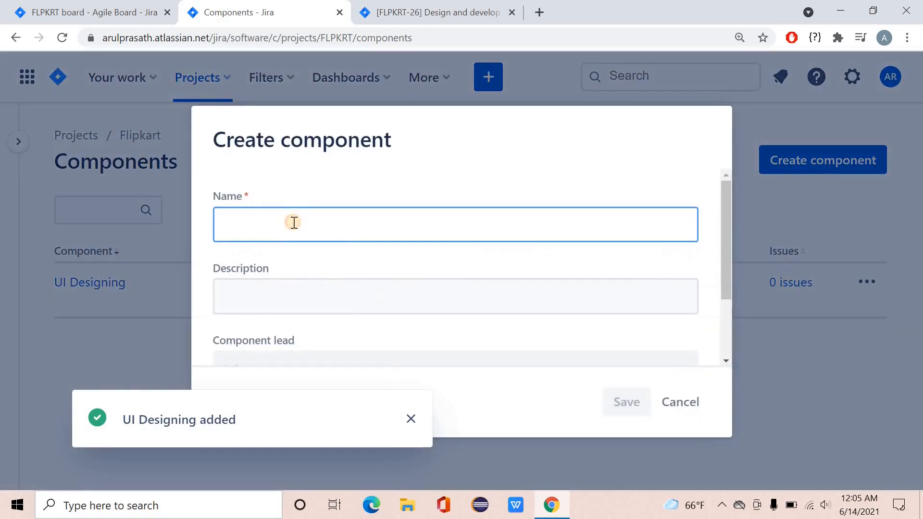
pyautogui.click(294, 220)
pyautogui.write('Dev')
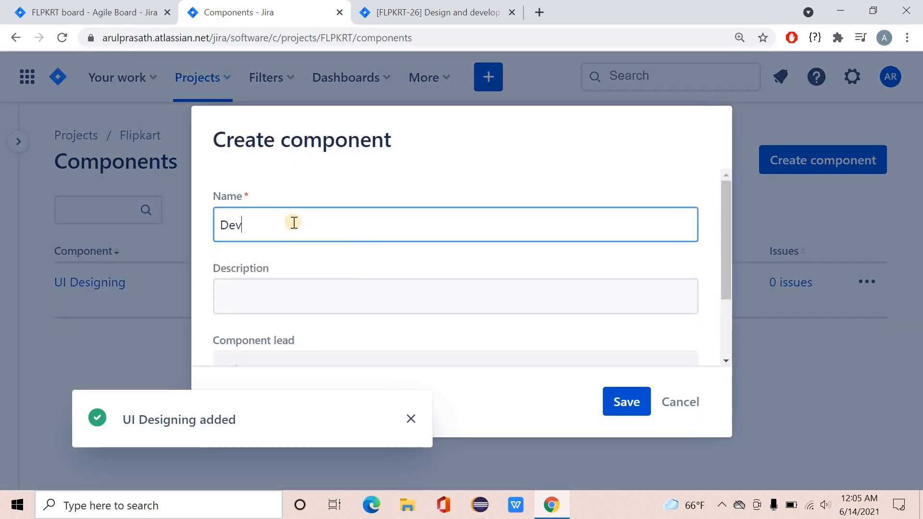
pyautogui.write(' TEam')
pyautogui.press('BackSpace')
pyautogui.press('BackSpace')
pyautogui.press('BackSpace')
pyautogui.write('eam')
# Describe the Dev Team component as "This team is responsible for develping the business logic, maintaining code quality and unit testing.".
pyautogui.click(312, 307)
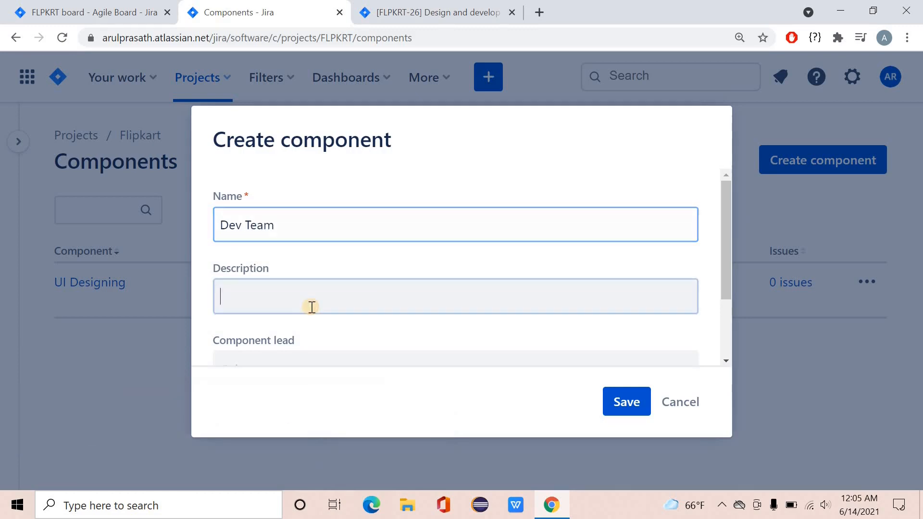
pyautogui.write('This ')
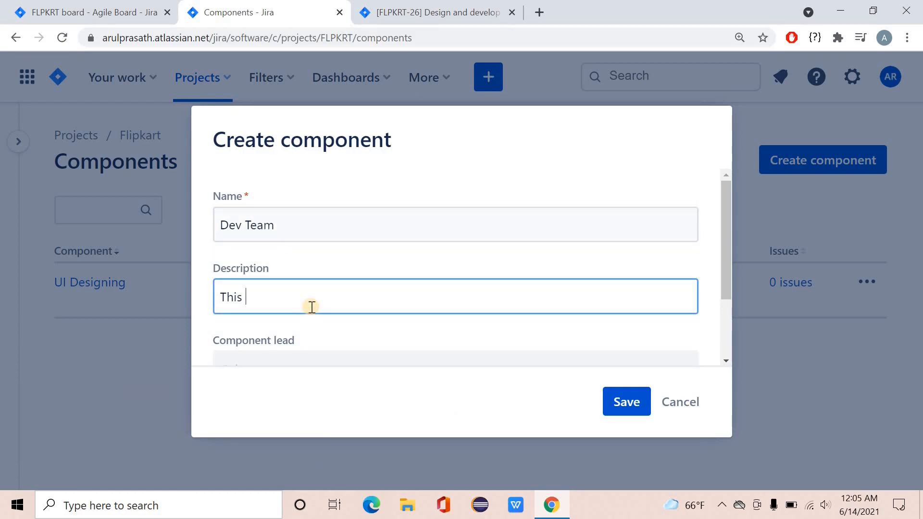
pyautogui.write('team is responsible for ')
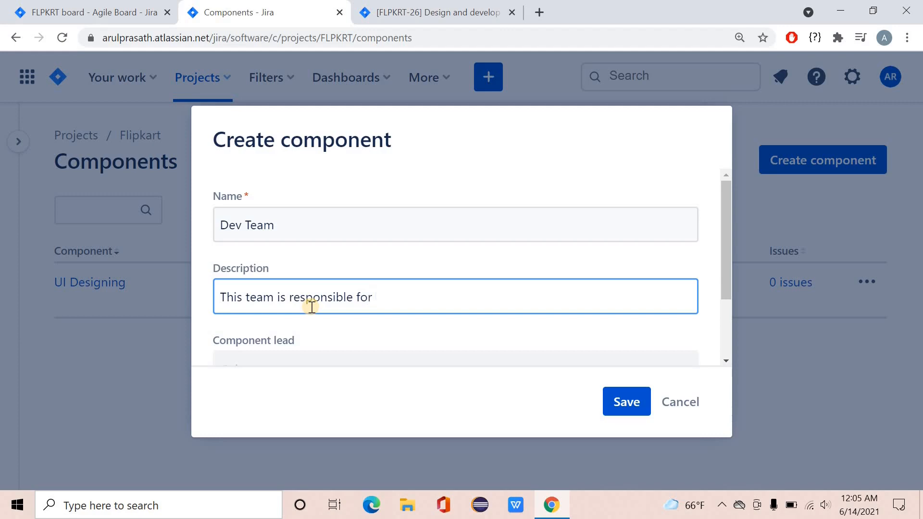
pyautogui.write('develping the ')
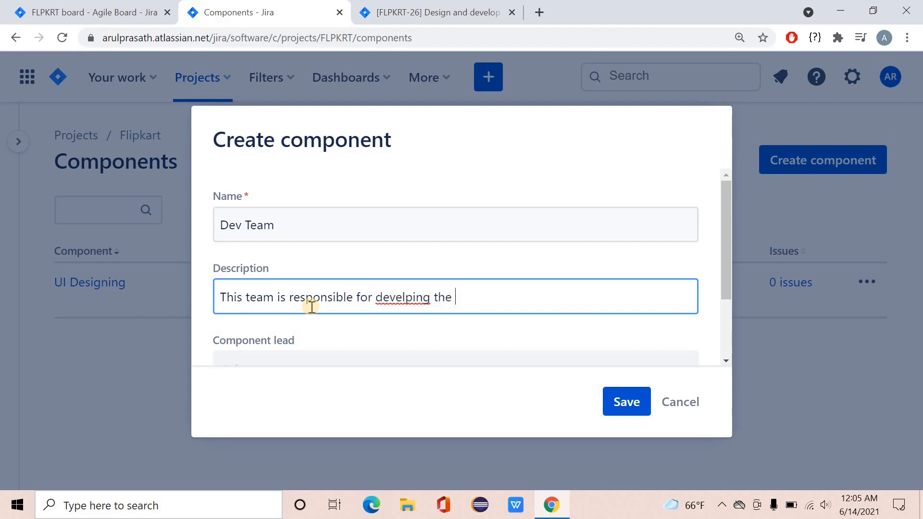
pyautogui.write('business logic and')
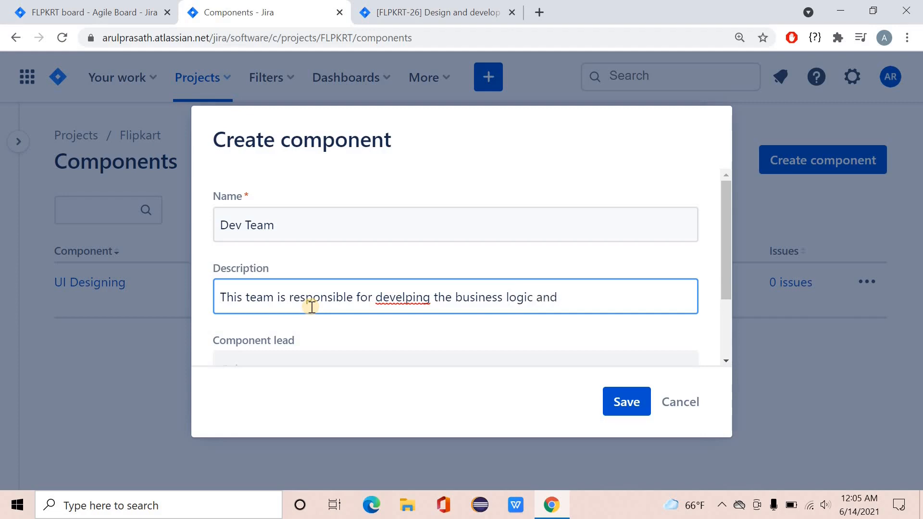
pyautogui.write(' unit te')
pyautogui.click(534, 296)
pyautogui.write(', maintai an')
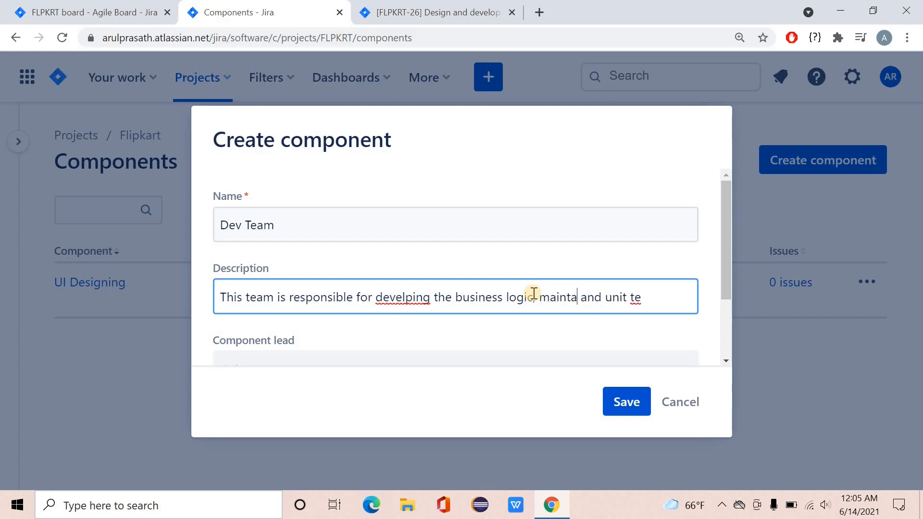
pyautogui.press('BackSpace')
pyautogui.write('ning code q')
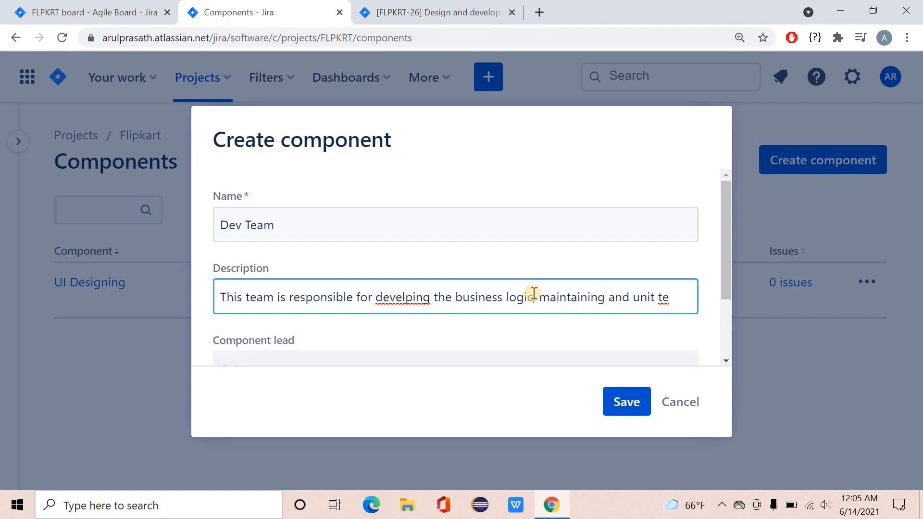
pyautogui.write('uality')
pyautogui.press('End')
pyautogui.write('unit testing.')
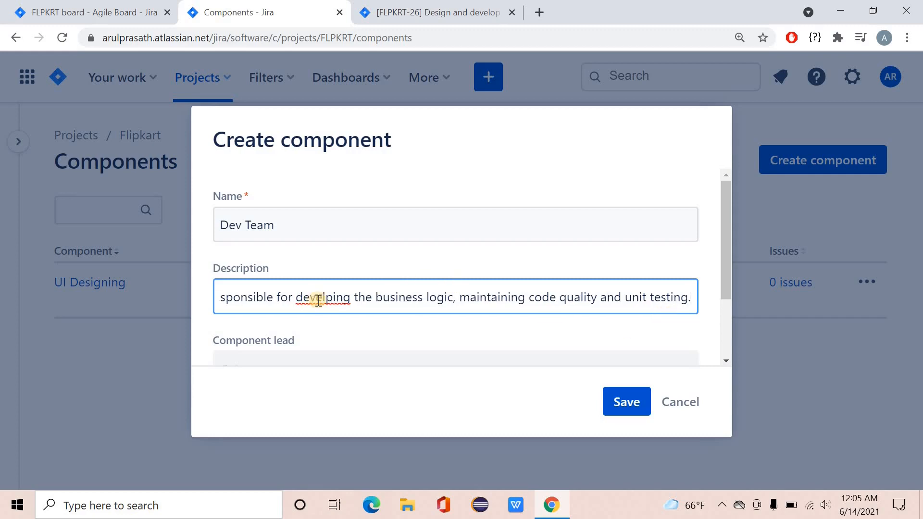
# Correct the misspelled word in the Dev Team description to "developing" and save the component.
pyautogui.rightClick(319, 297)
pyautogui.click(371, 124)
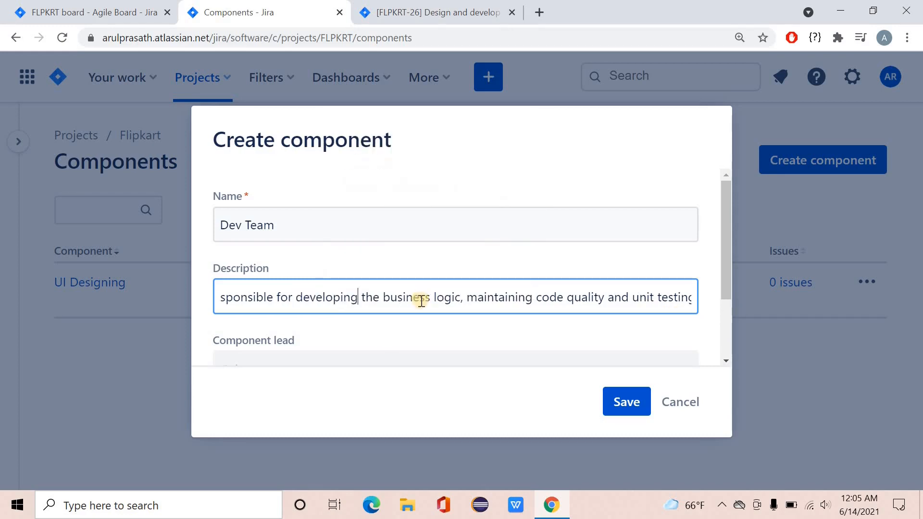
pyautogui.scroll(-2, 485, 315)
pyautogui.click(628, 407)
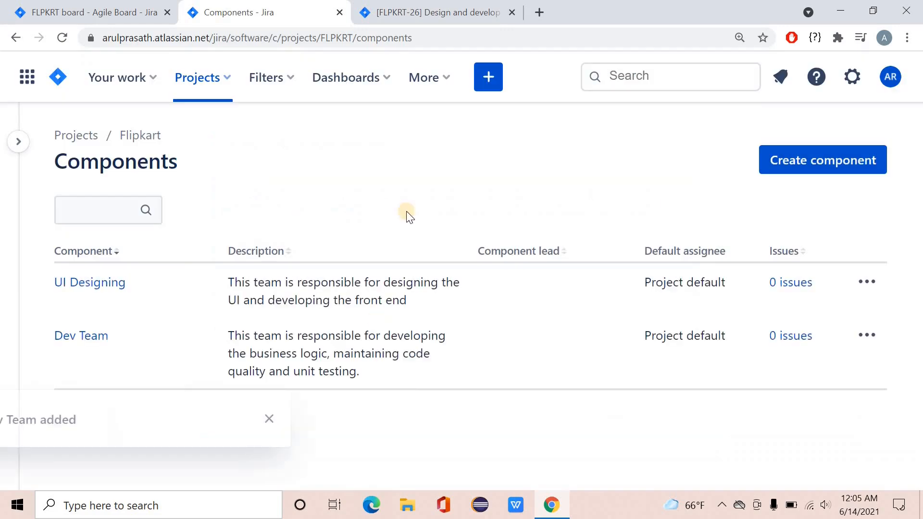
# Start a new component in the Flipkart project, name it "QA Team" and begin its description.
pyautogui.click(855, 168)
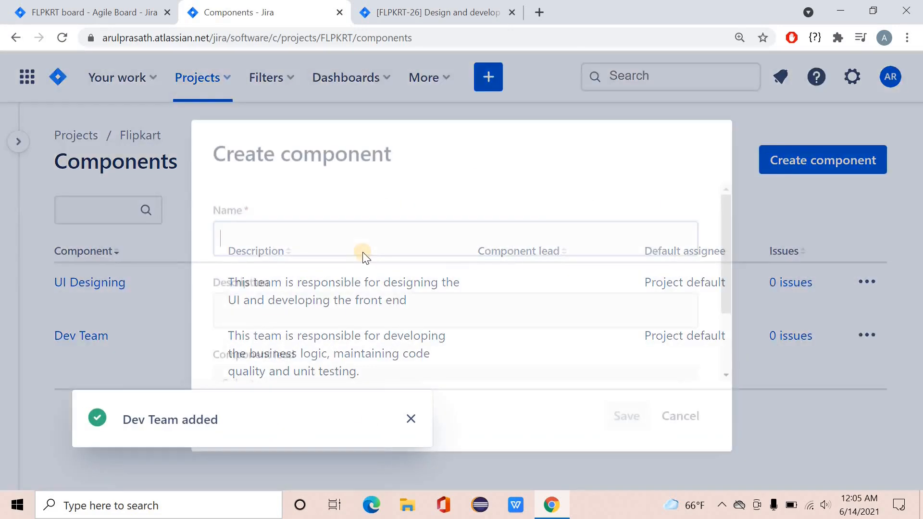
pyautogui.click(375, 230)
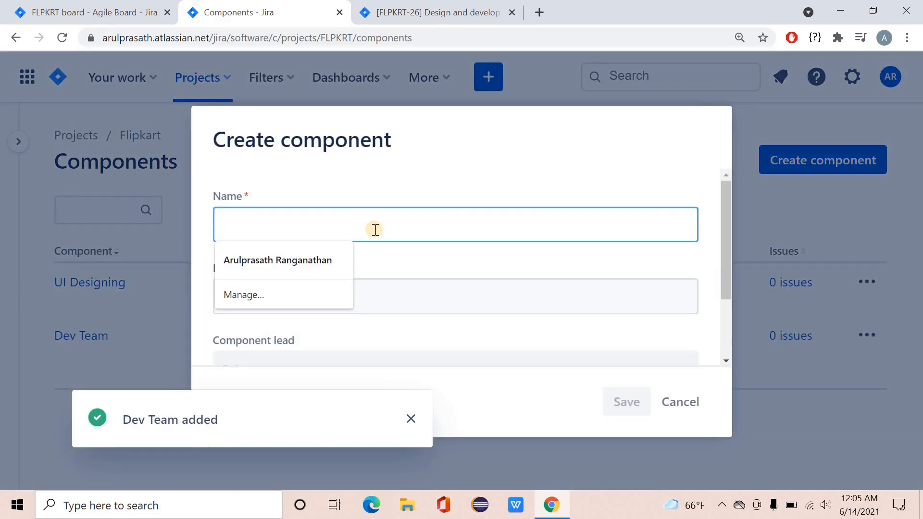
pyautogui.write('QA Te')
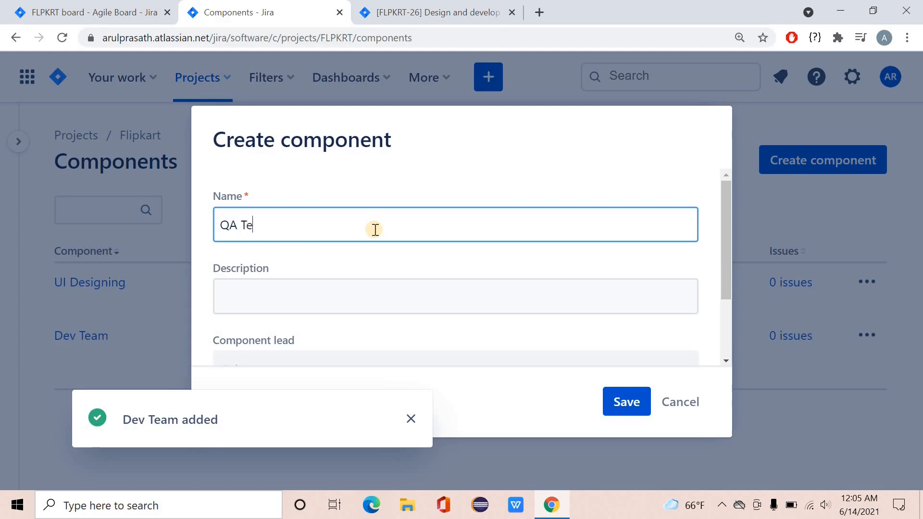
pyautogui.write('am')
pyautogui.click(341, 294)
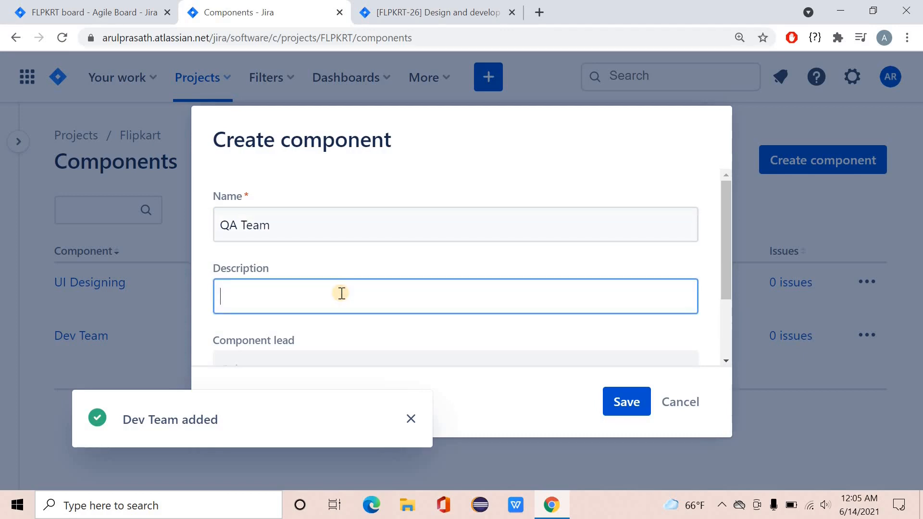